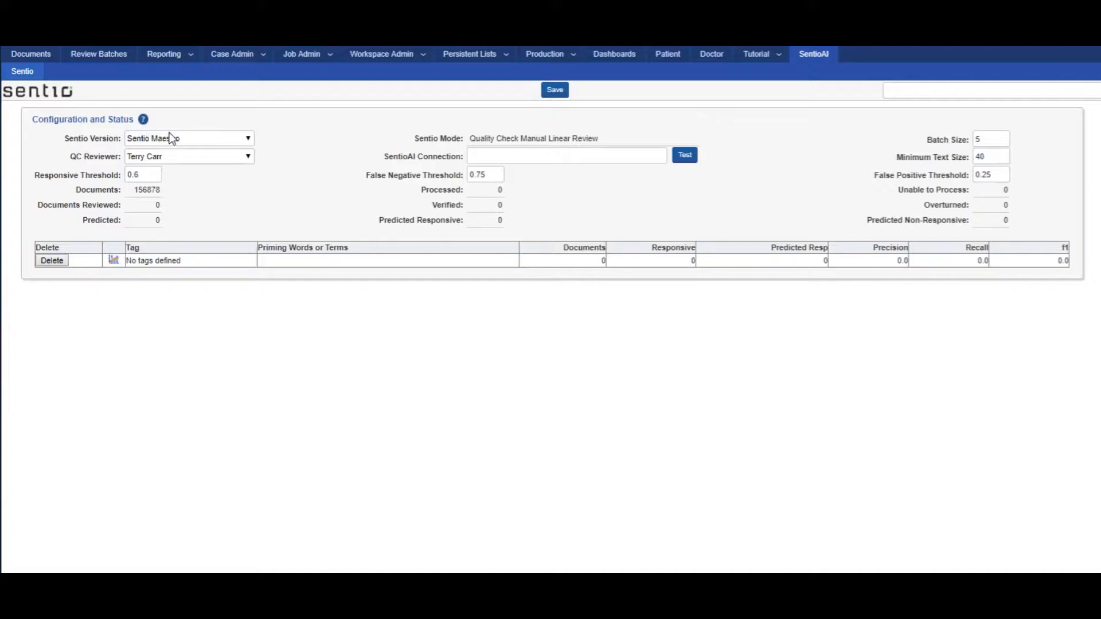
Step: Set the Sentio version to Sentio Artificial Intelligence, with the mode Categorize Documents for Internal Review
{"action": "left_click", "coordinate": [182, 139]}
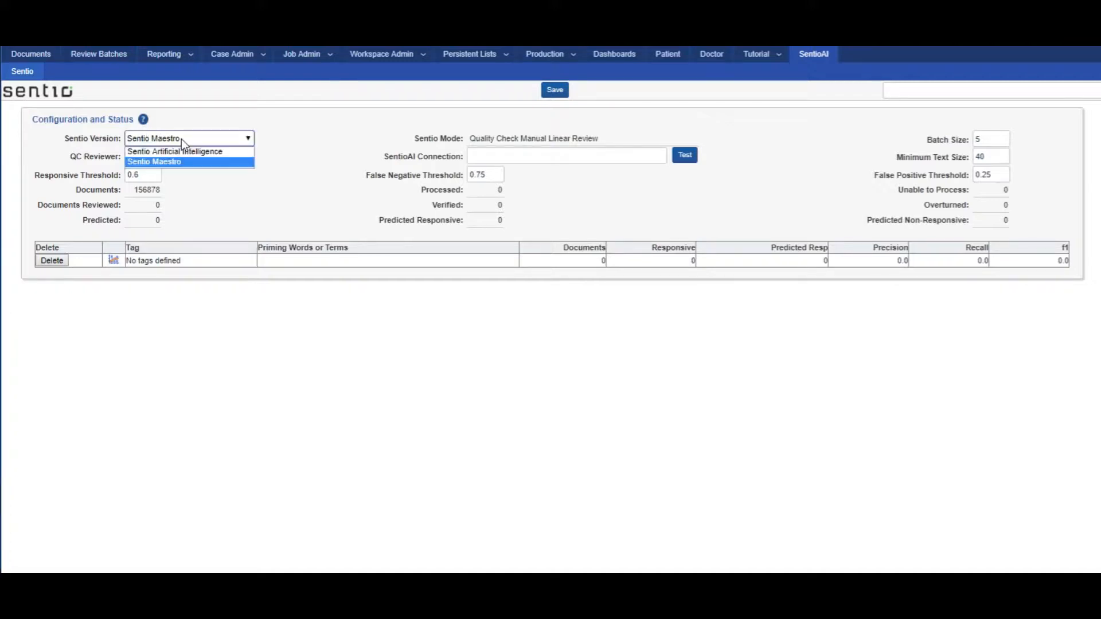
{"action": "left_click", "coordinate": [232, 152]}
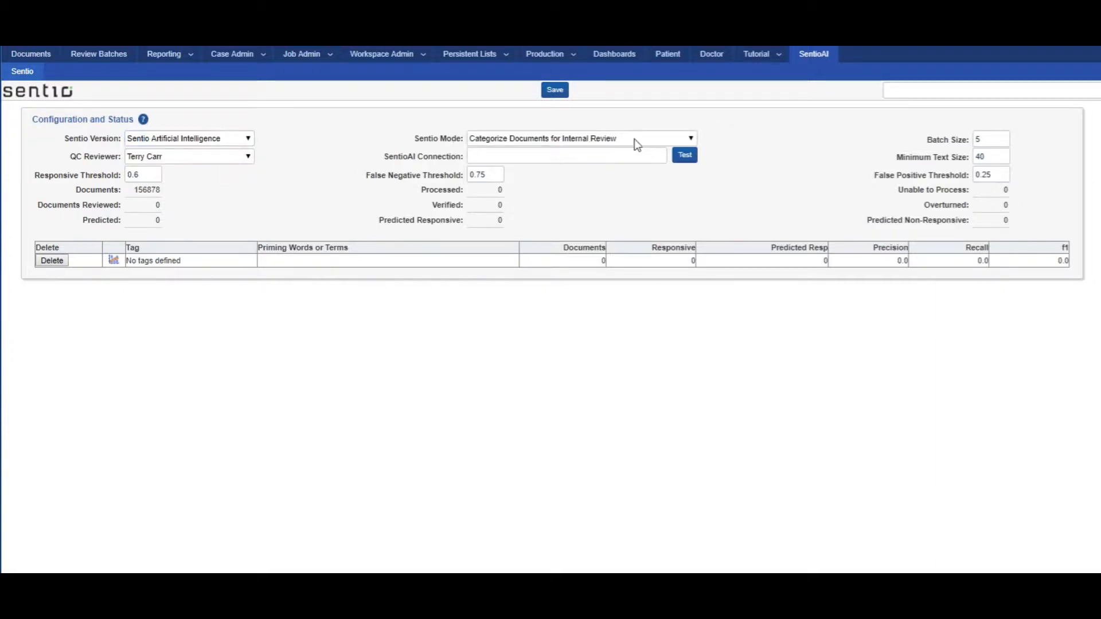
{"action": "left_click", "coordinate": [692, 142]}
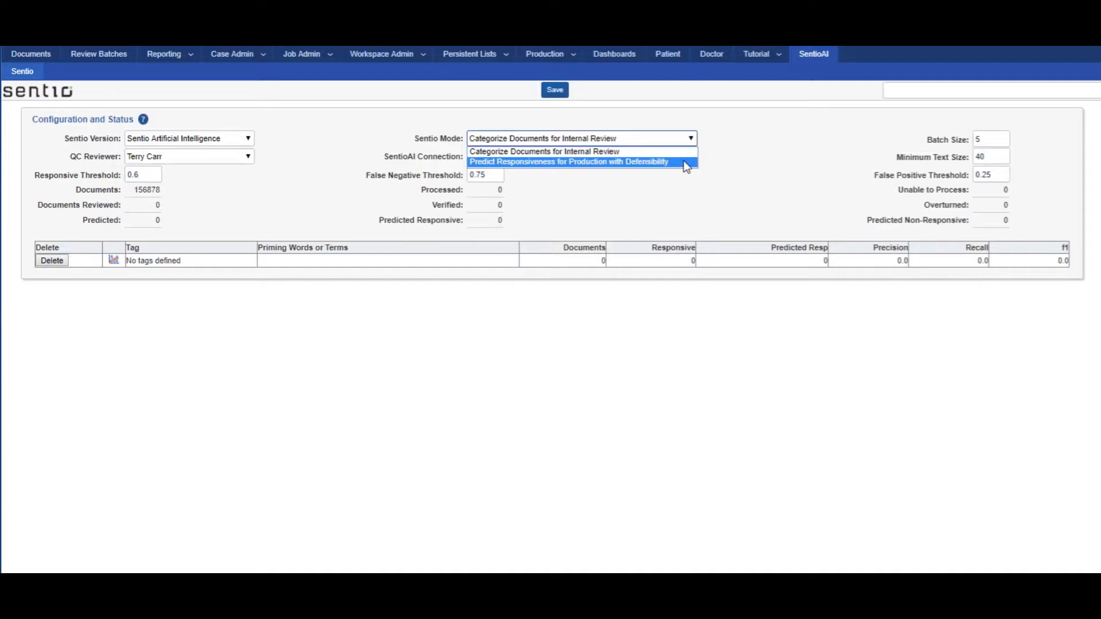
{"action": "left_click", "coordinate": [484, 157]}
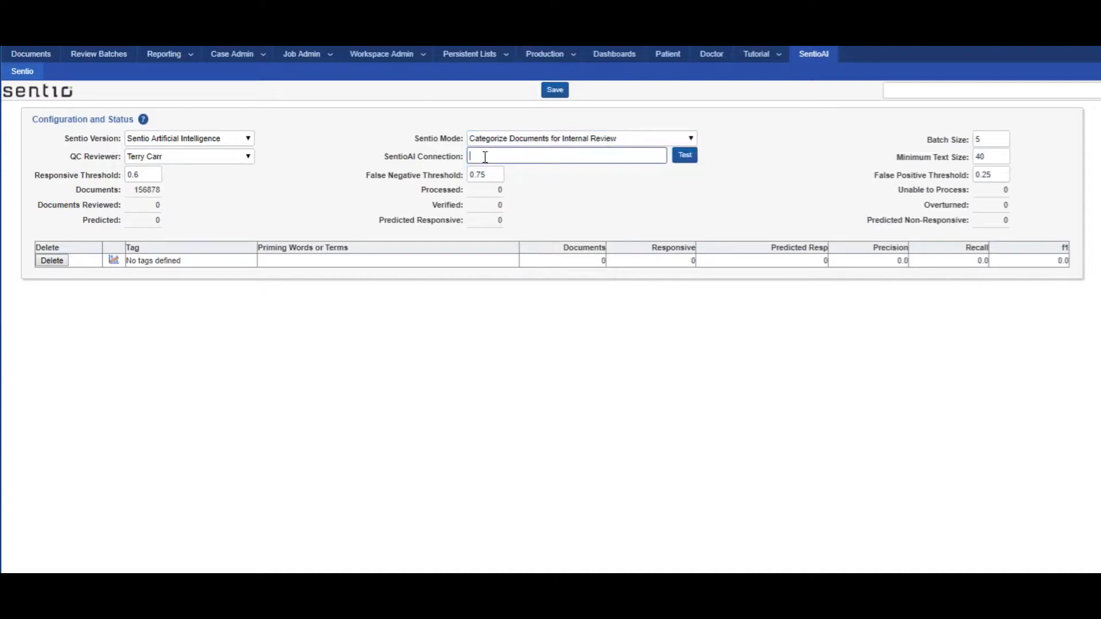
{"action": "type", "text": "http://10.0.30.89:8000/"}
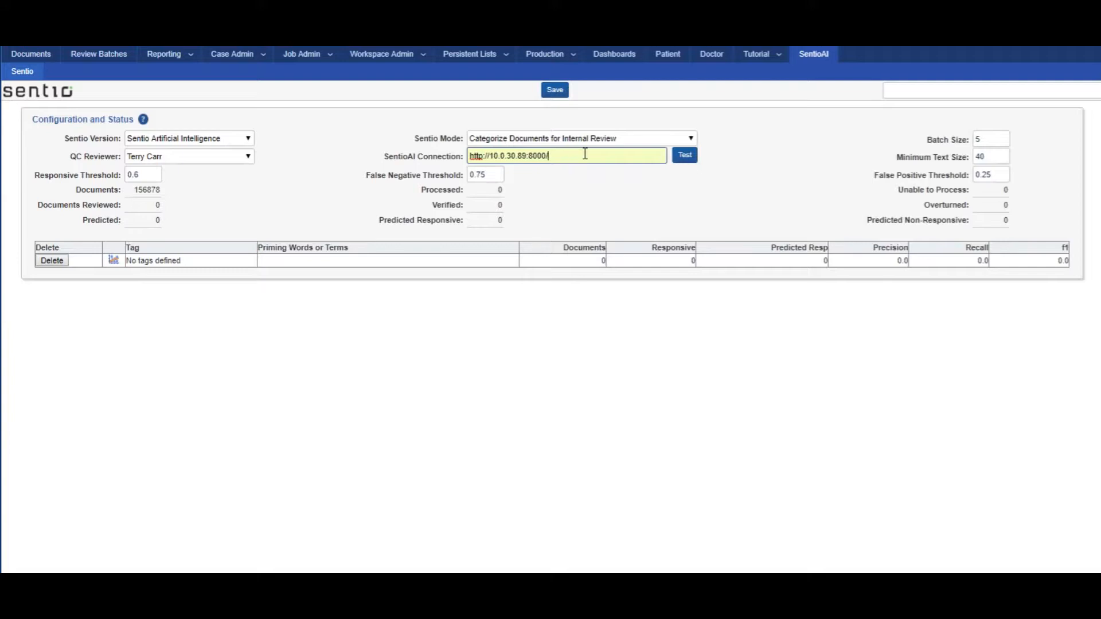
{"action": "left_click", "coordinate": [679, 162]}
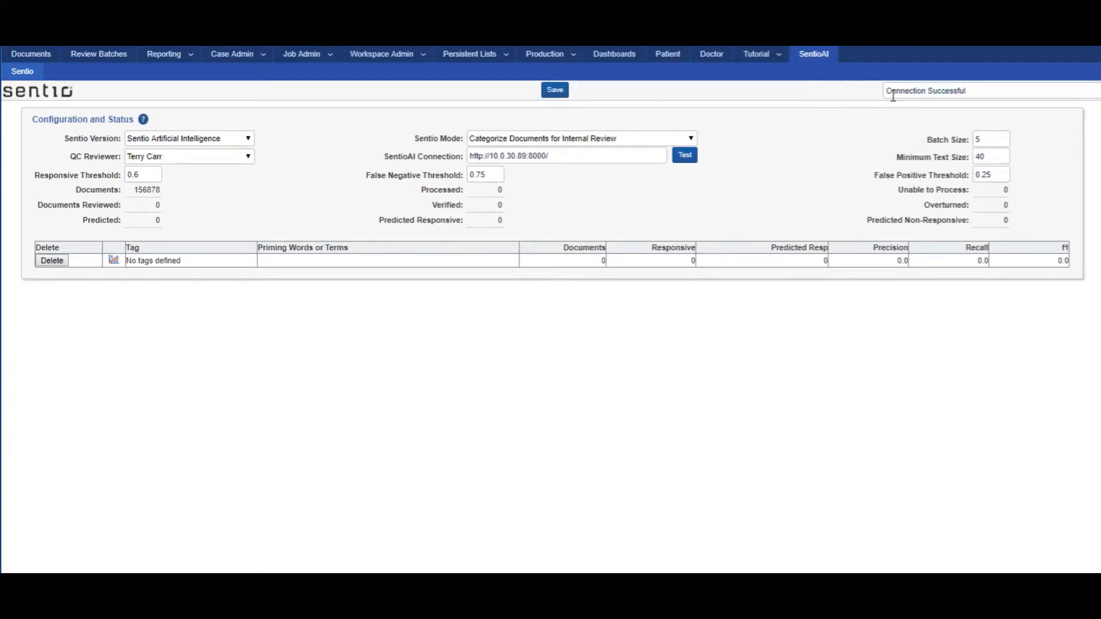
{"action": "left_click_drag", "start_coordinate": [885, 94], "coordinate": [1022, 91]}
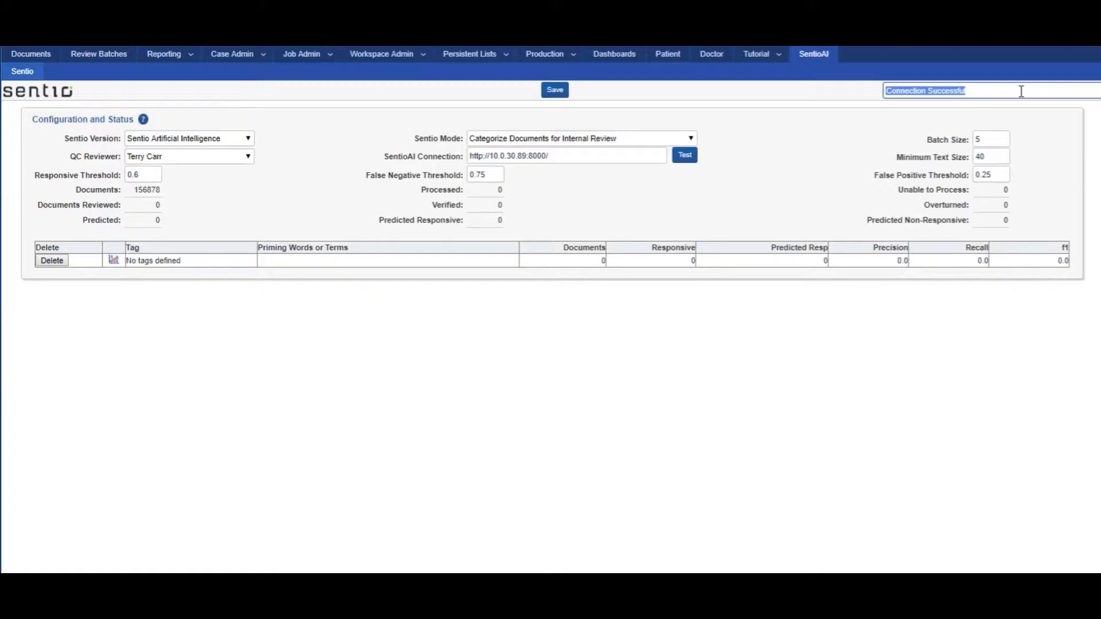
{"action": "left_click", "coordinate": [817, 92]}
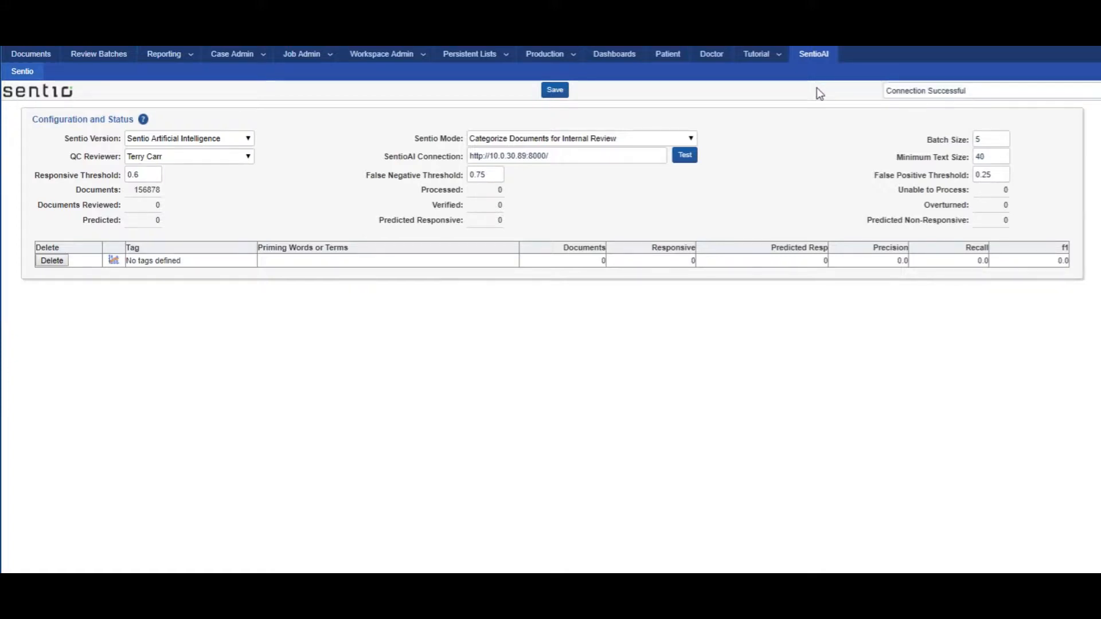
{"action": "left_click", "coordinate": [559, 94]}
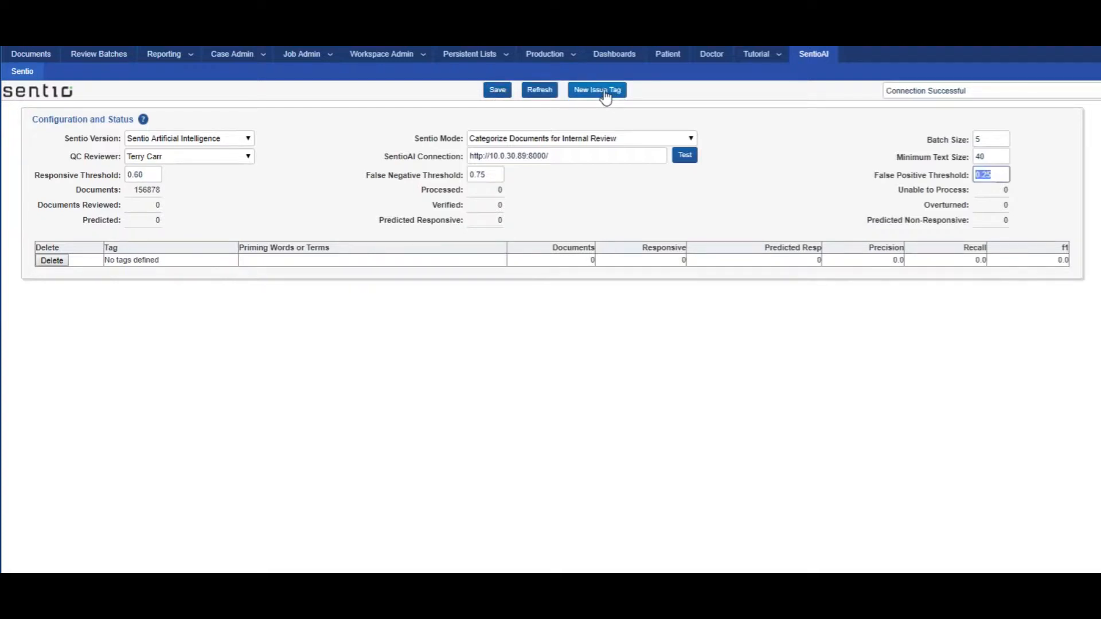
Step: Create the issue tag "Data processing" with the English priming terms "EnronOnline, data, UBSOnline" and save it, continuing with a new tag
{"action": "left_click", "coordinate": [605, 93]}
{"action": "left_click", "coordinate": [605, 94]}
{"action": "left_click", "coordinate": [605, 94]}
{"action": "left_click", "coordinate": [605, 94]}
{"action": "left_click", "coordinate": [605, 93]}
{"action": "left_click", "coordinate": [605, 94]}
{"action": "left_click", "coordinate": [137, 321]}
{"action": "type", "text": "Data processing"}
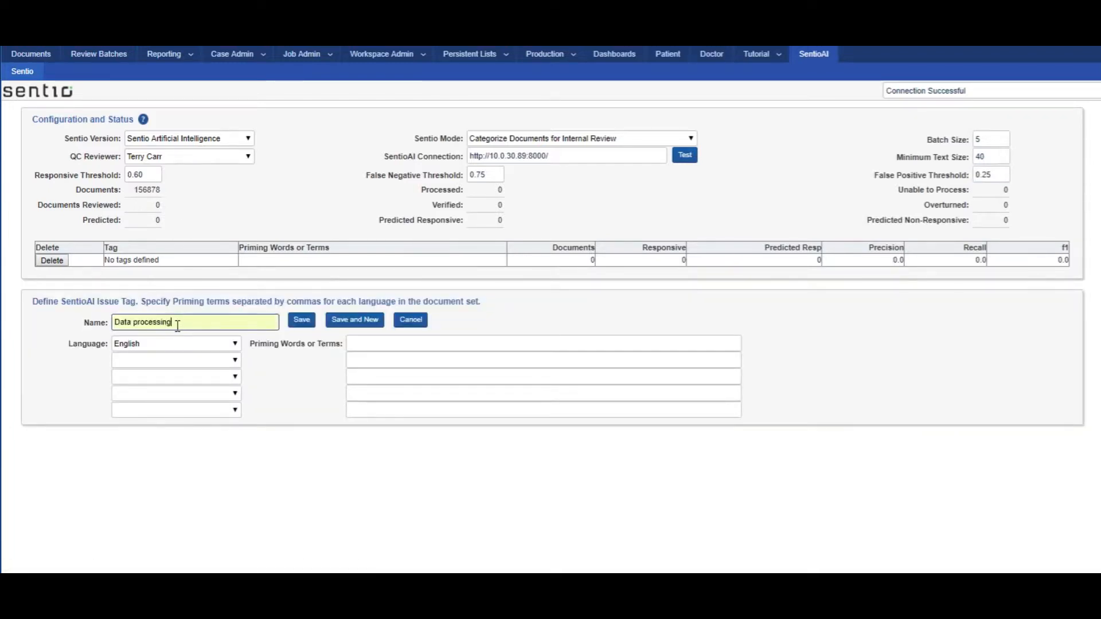
{"action": "left_click", "coordinate": [410, 343]}
{"action": "type", "text": "EnronOnline, data, UBSOnline"}
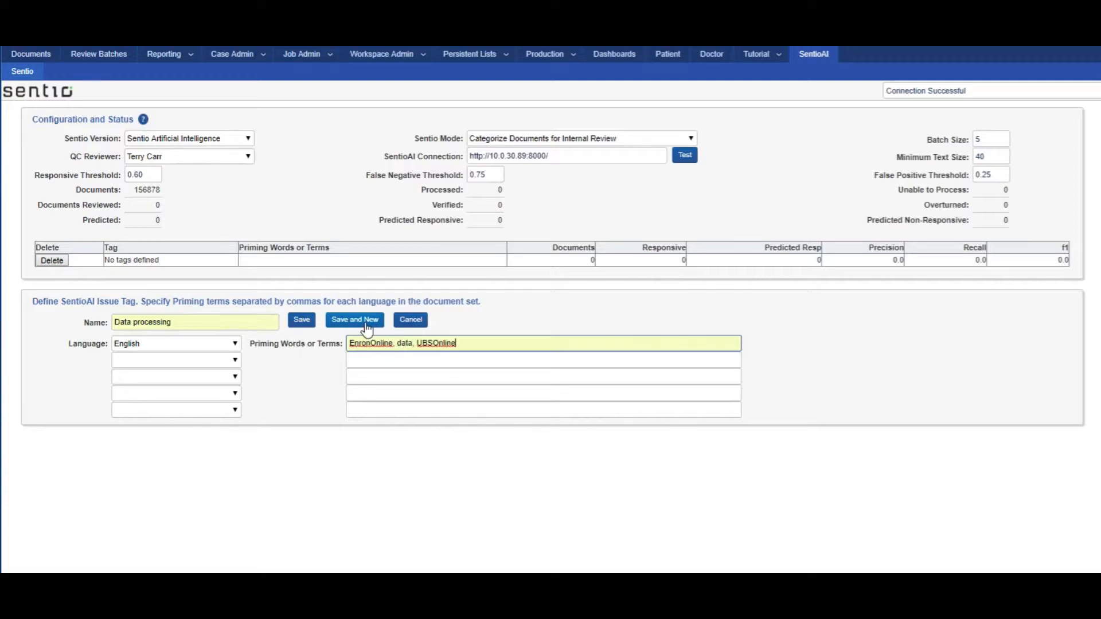
{"action": "left_click", "coordinate": [367, 328]}
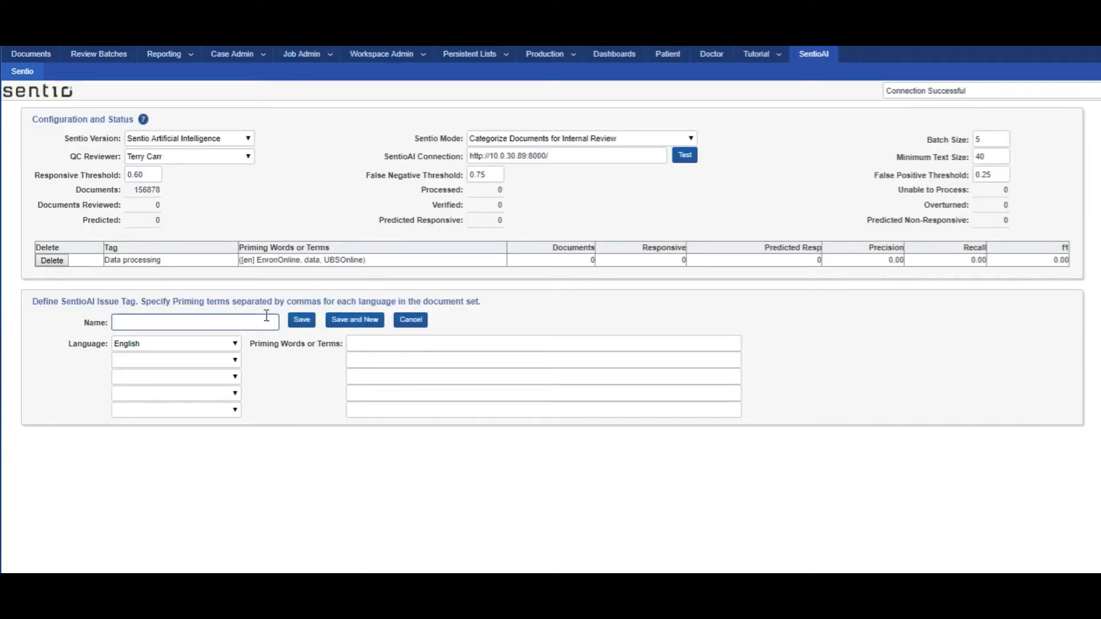
Step: Add the issue tag "Holding Companies" with the English priming terms "holding companies, ley, JEDI, Chewco, Whitewing, LJM, Raptor", continuing with a new tag
{"action": "type", "text": "Holding Companies"}
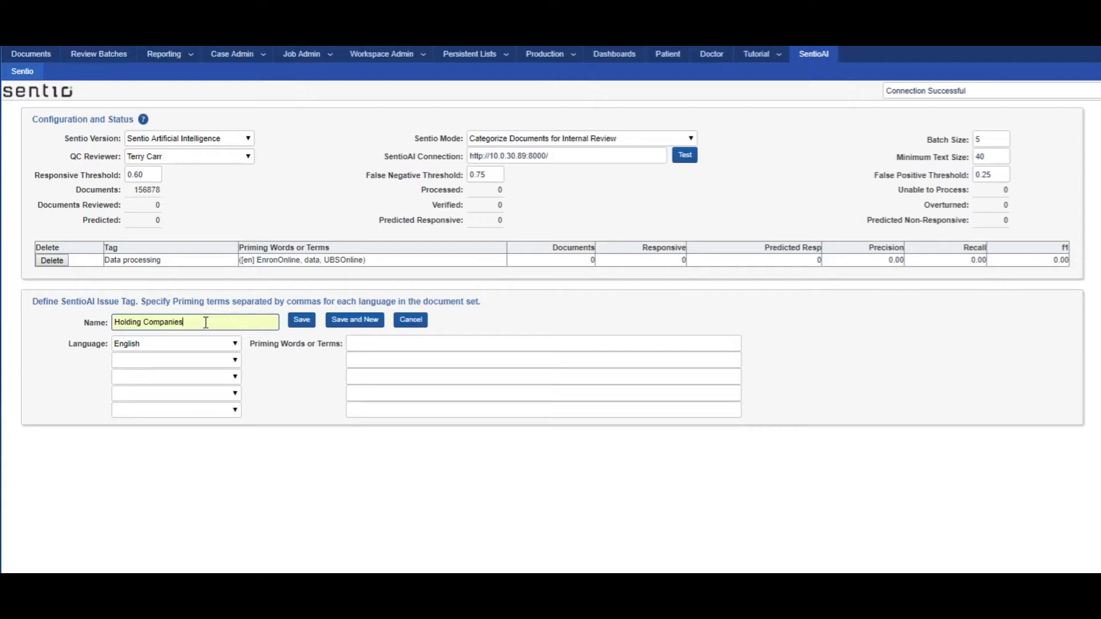
{"action": "left_click", "coordinate": [581, 346]}
{"action": "type", "text": "holding companies, ley, JEDI, Chewco, Whitewing, LJM, Raptor"}
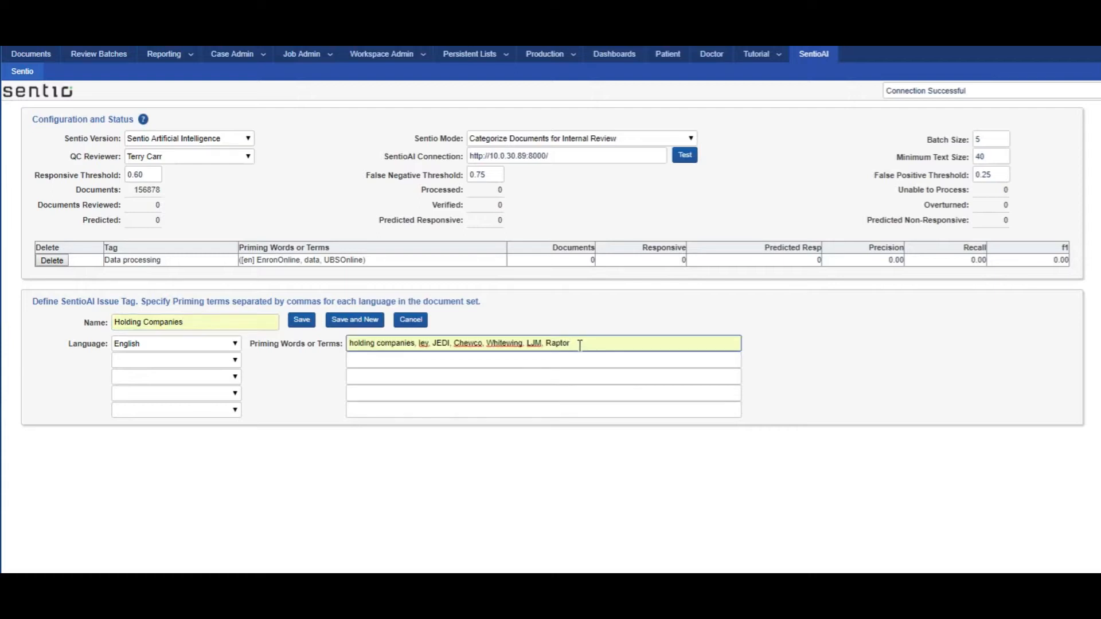
{"action": "left_click", "coordinate": [363, 324]}
Step: Add the issue tag "Pricing Models" with the English priming terms "swaps, pricing, mark-to-market, accounting" and save it as the last tag
{"action": "left_click", "coordinate": [208, 337]}
{"action": "type", "text": "Pricing Models"}
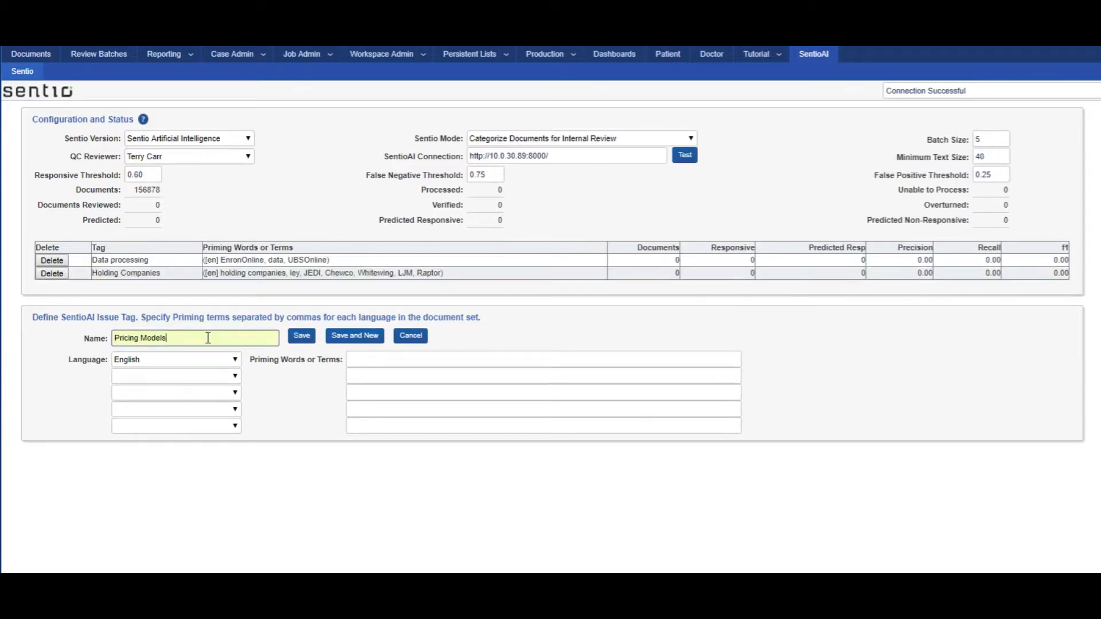
{"action": "left_click", "coordinate": [373, 360]}
{"action": "type", "text": "swaps, pricing, mark-to-market, accounting"}
{"action": "left_click", "coordinate": [302, 337]}
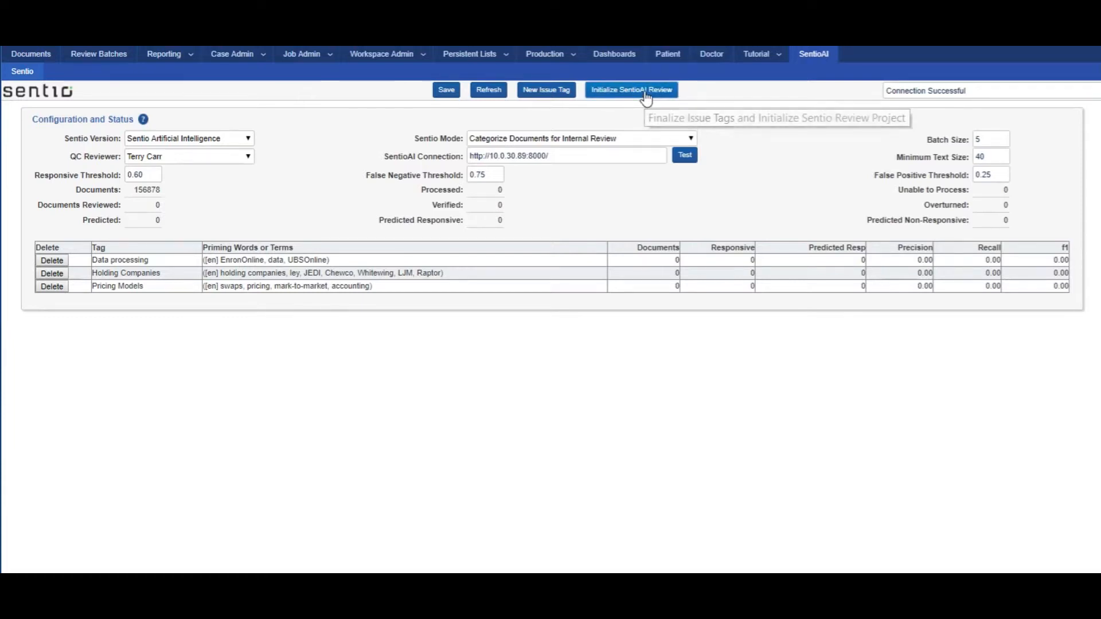
Step: Initialize the SentioAI review by entering the account login and password and continuing past the confirmation
{"action": "left_click", "coordinate": [647, 99]}
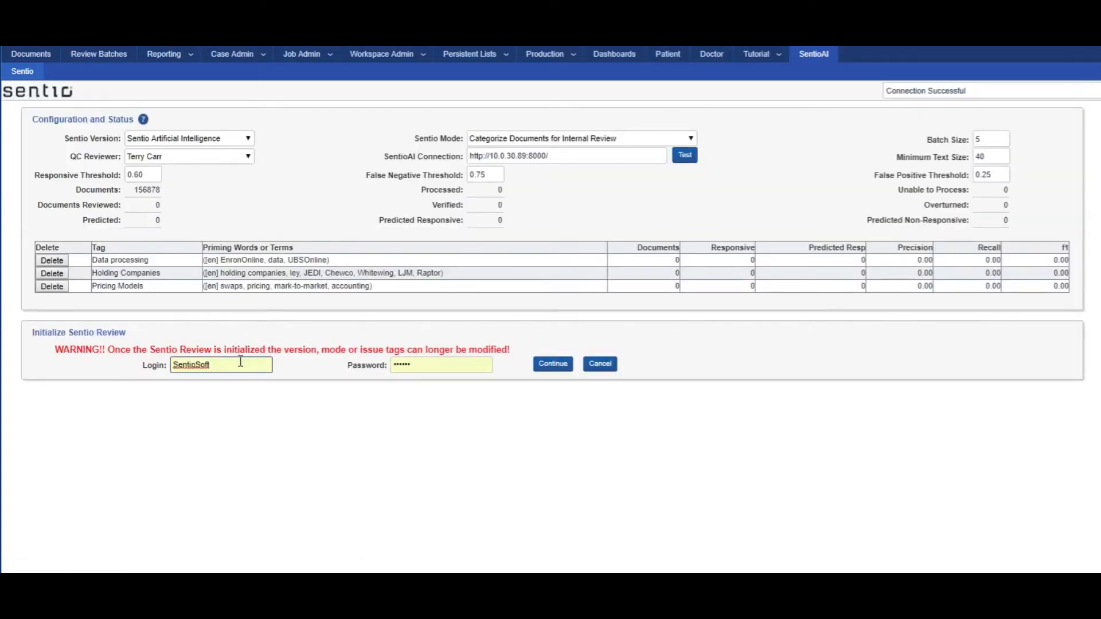
{"action": "type", "text": "2"}
{"action": "left_click", "coordinate": [411, 366]}
{"action": "type", "text": "******"}
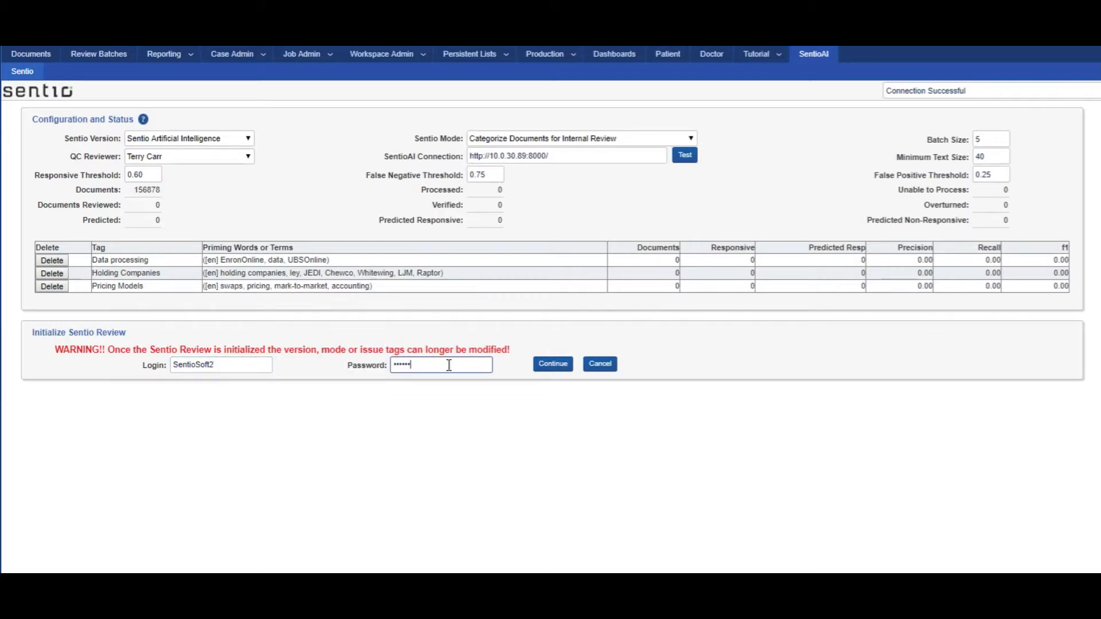
{"action": "left_click", "coordinate": [555, 366]}
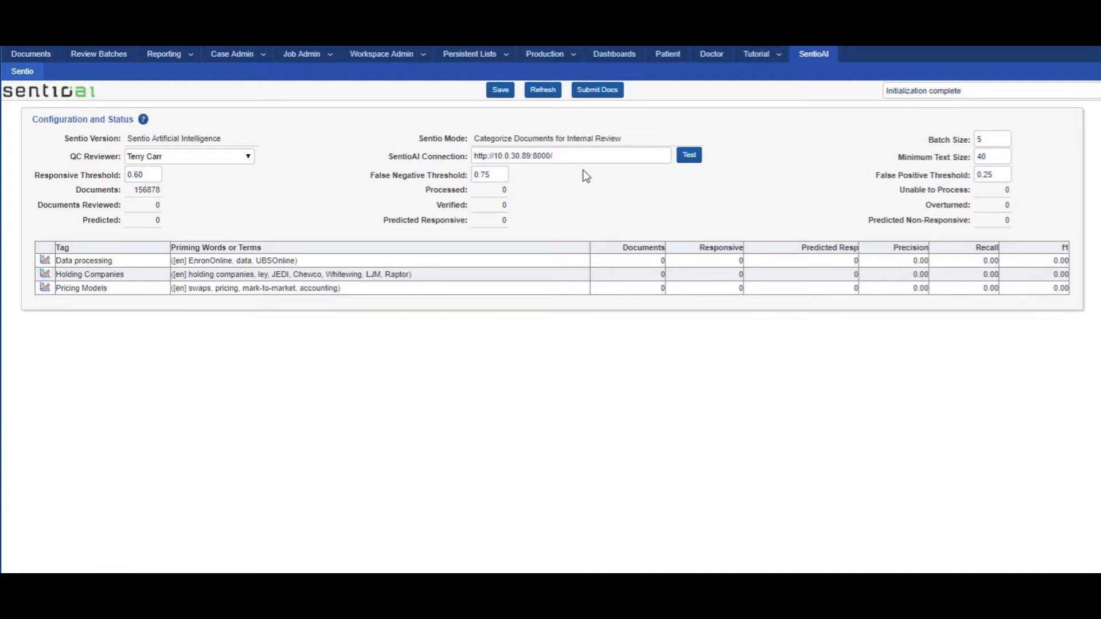
Step: Submit the documents to Sentio so that their extracted text is processed
{"action": "left_click", "coordinate": [600, 95]}
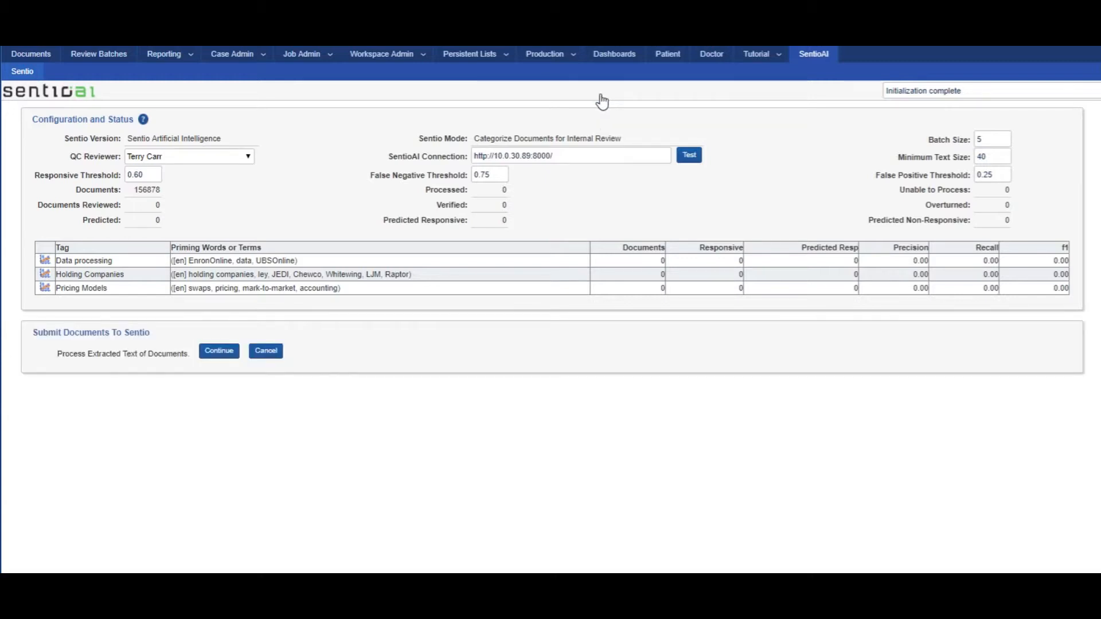
{"action": "left_click", "coordinate": [221, 357]}
{"action": "left_click", "coordinate": [220, 351]}
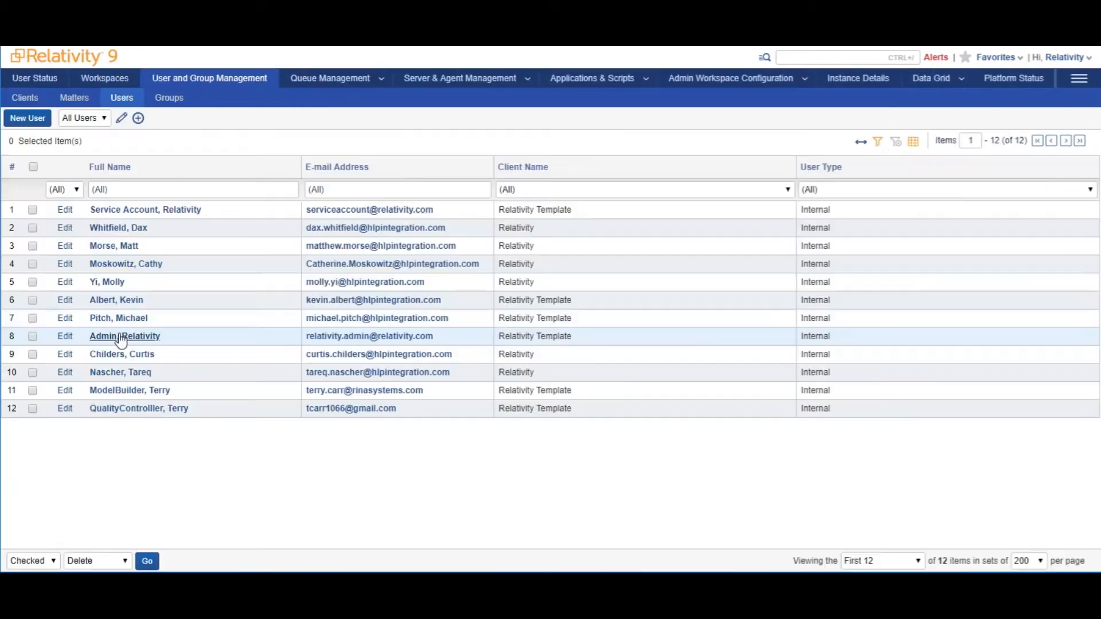
Step: Add the Relativity administrator account to the group Sentio Workspace Sentio Admin
{"action": "left_click", "coordinate": [118, 336]}
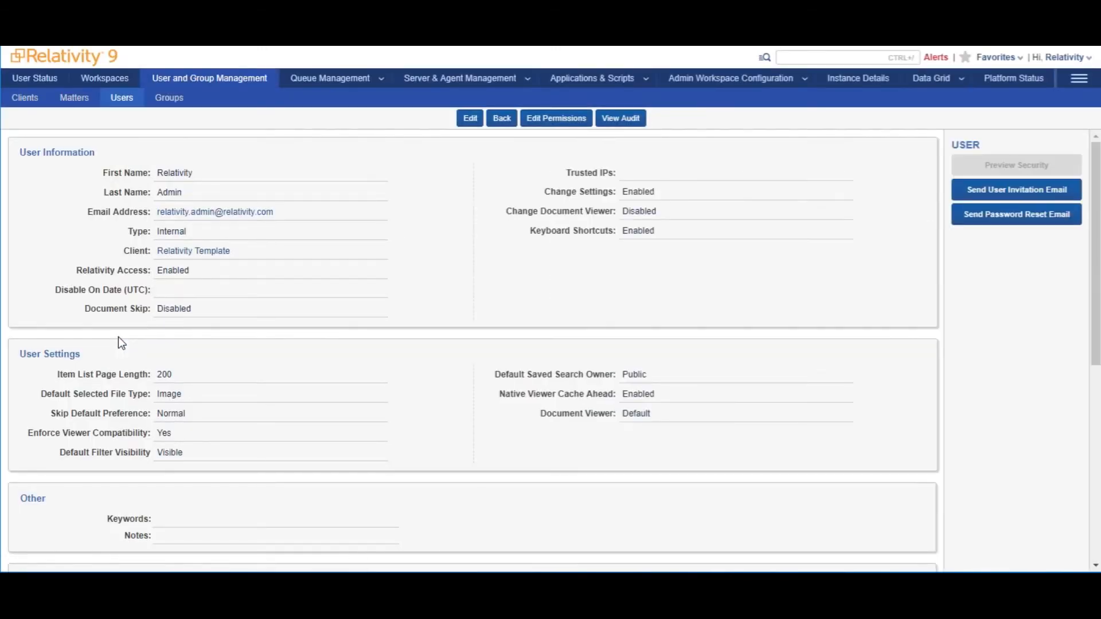
{"action": "scroll", "coordinate": [387, 324], "scroll_direction": "down", "scroll_amount": 4}
{"action": "scroll", "coordinate": [387, 324], "scroll_direction": "down", "scroll_amount": 3}
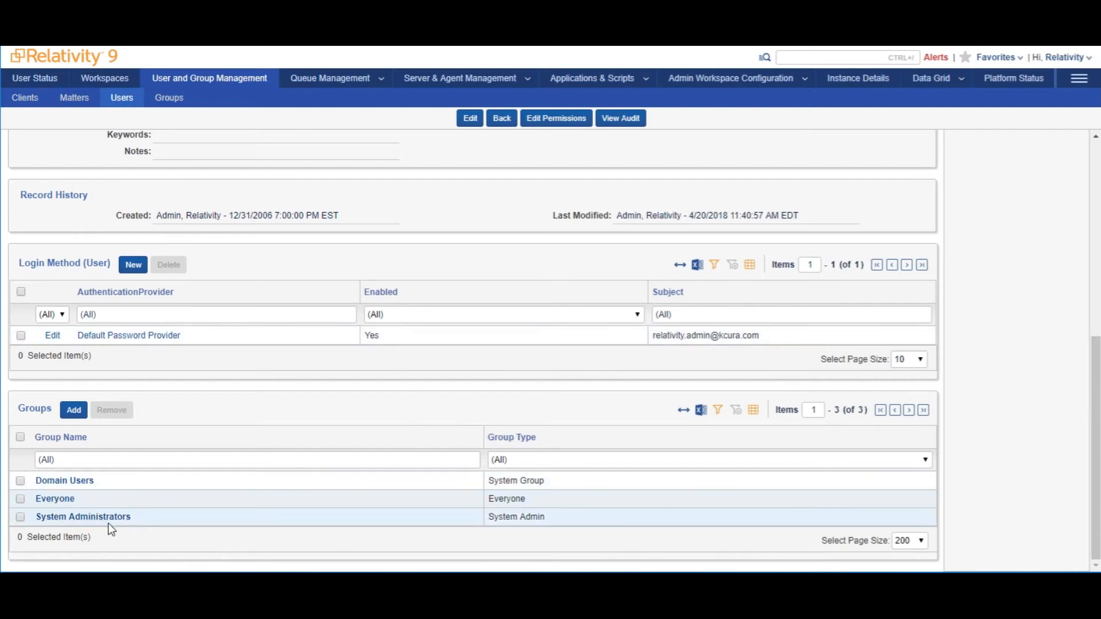
{"action": "left_click", "coordinate": [74, 410]}
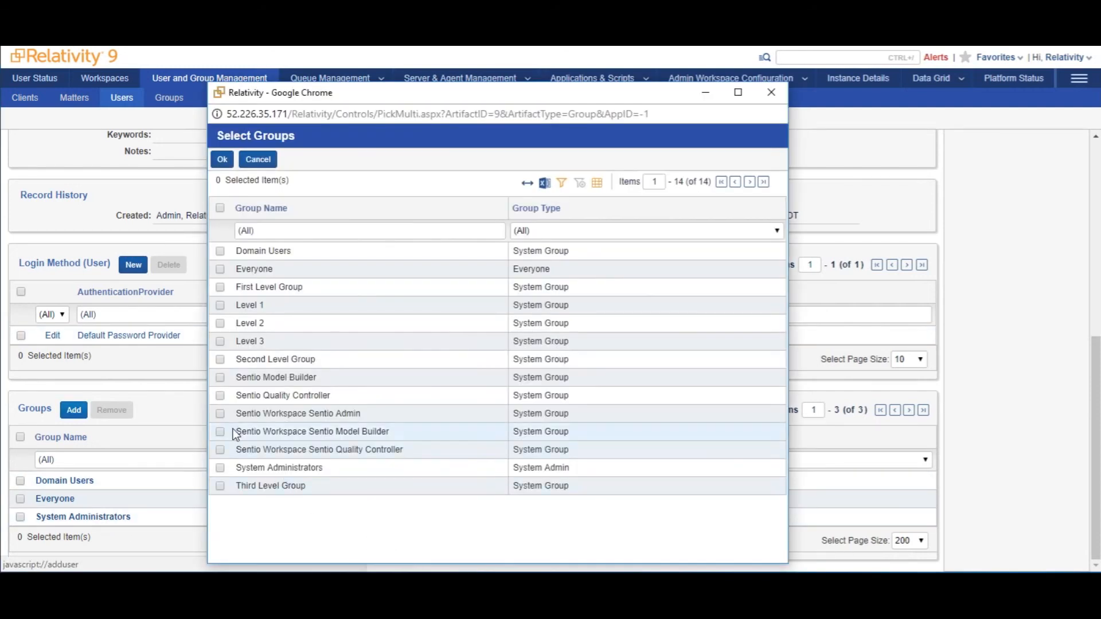
{"action": "left_click", "coordinate": [221, 414]}
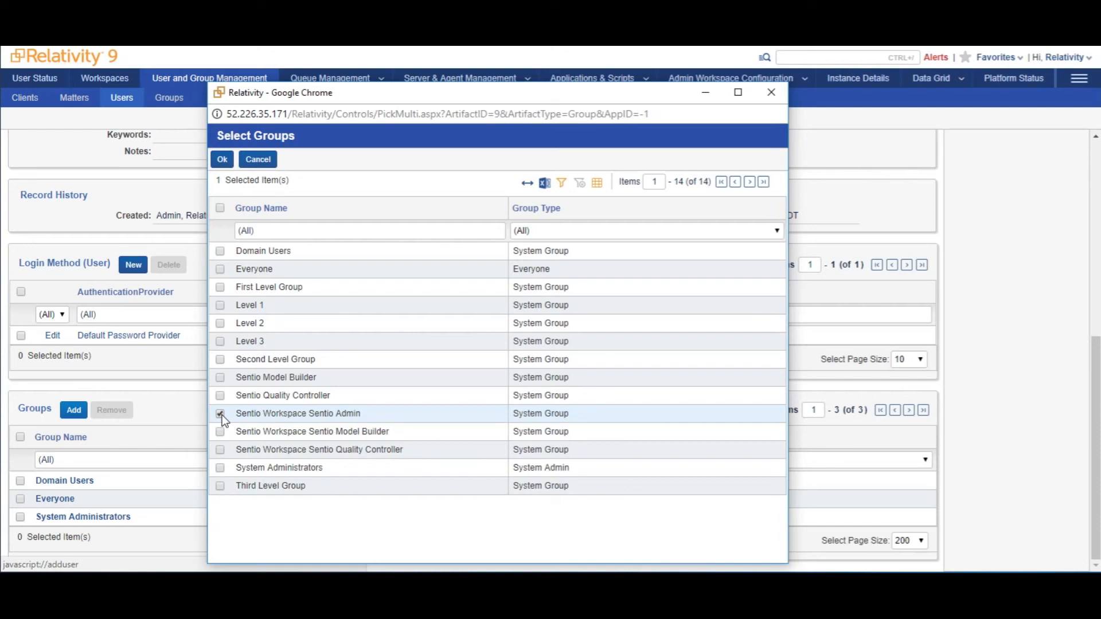
{"action": "left_click", "coordinate": [224, 160]}
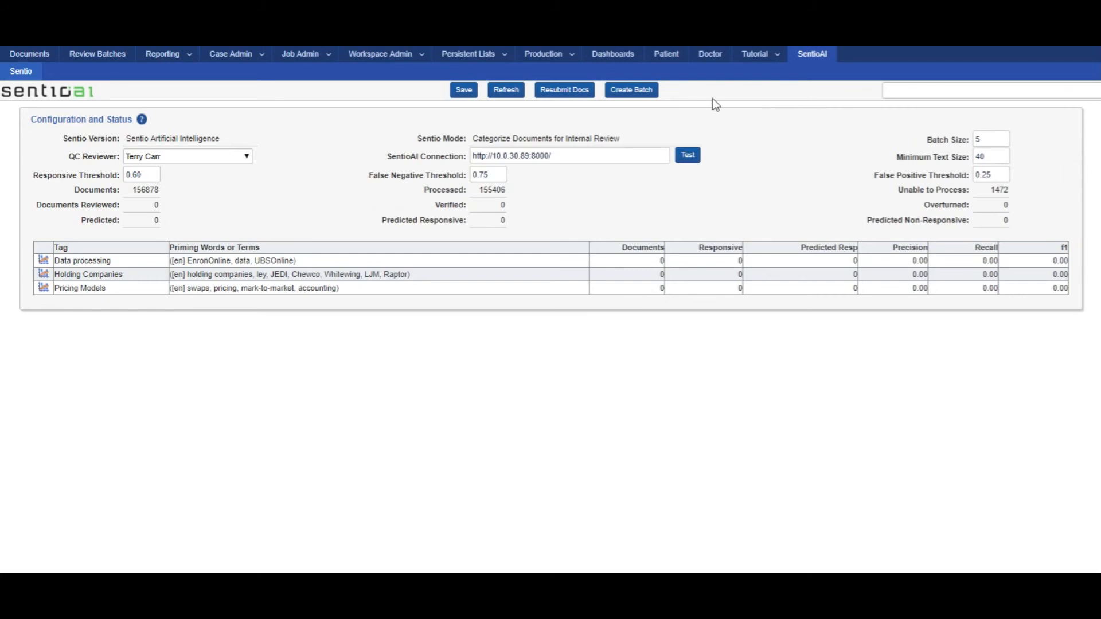
Step: Create the Sentio model building batches with a batch count of 1
{"action": "left_click", "coordinate": [638, 95]}
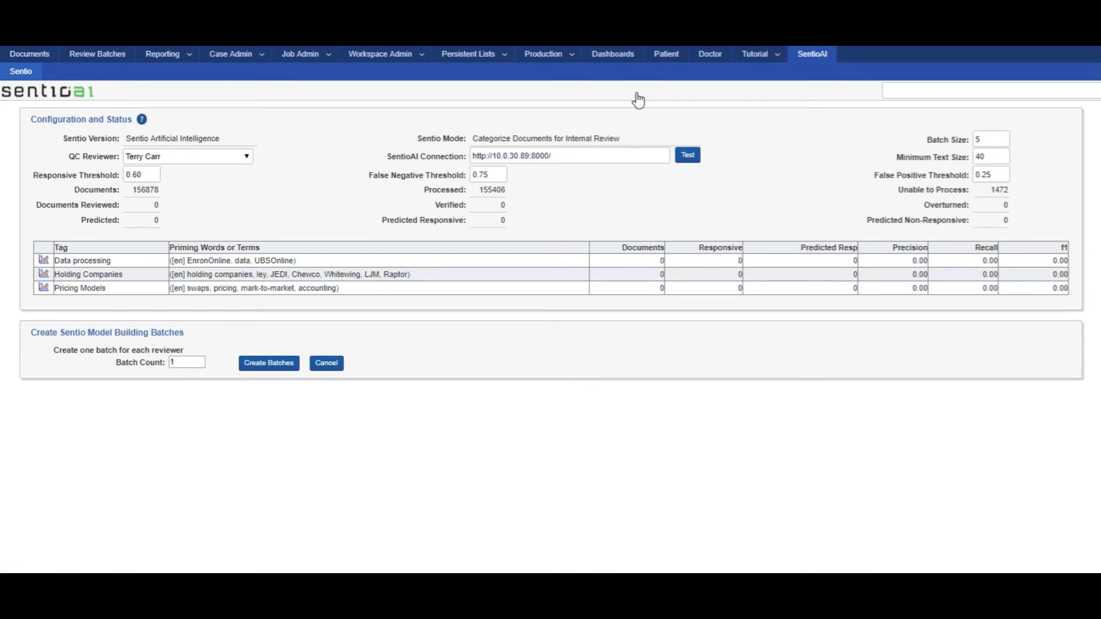
{"action": "left_click", "coordinate": [179, 362]}
{"action": "left_click_drag", "start_coordinate": [179, 362], "coordinate": [159, 370]}
{"action": "left_click", "coordinate": [267, 364]}
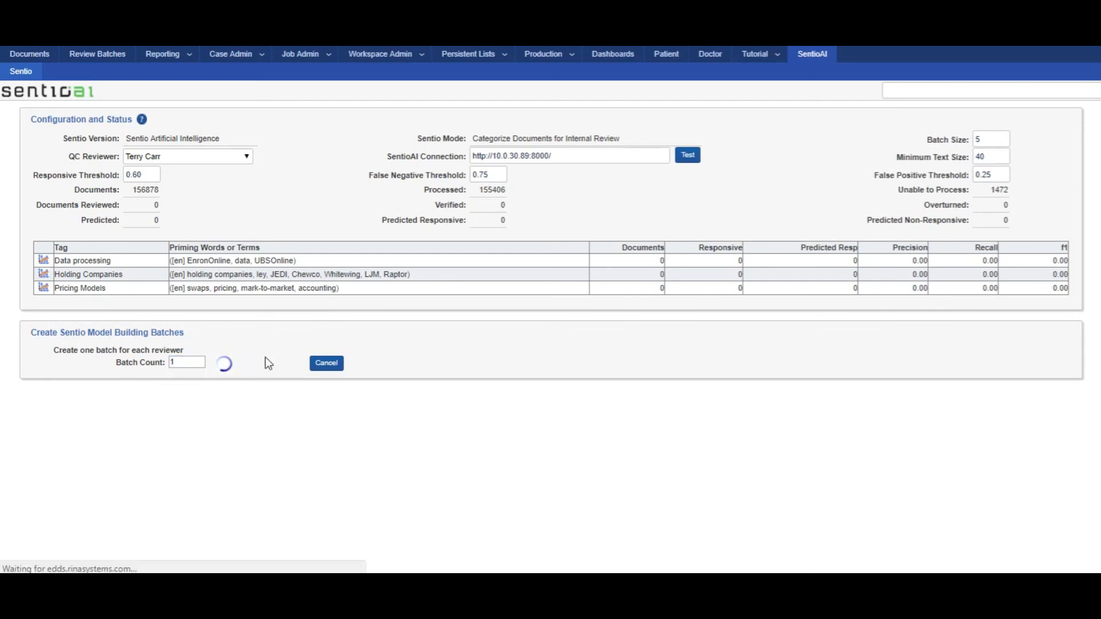